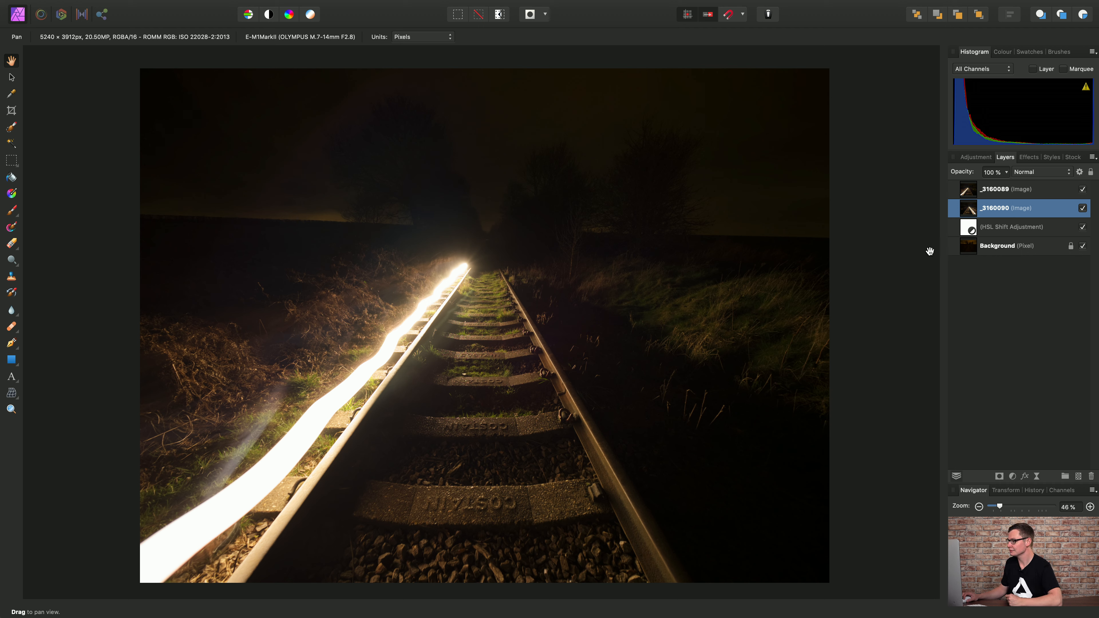
Step: Hide the _3160089 layer and add a mask to the _3160090 layer
left_click(1082, 190)
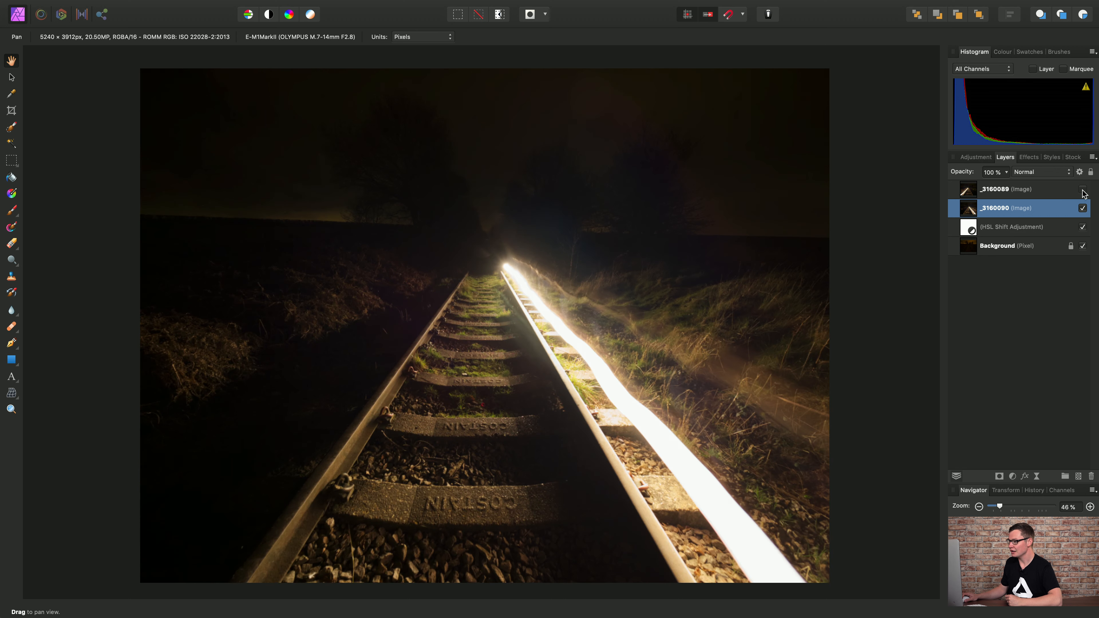
left_click_drag(1002, 195, 993, 215)
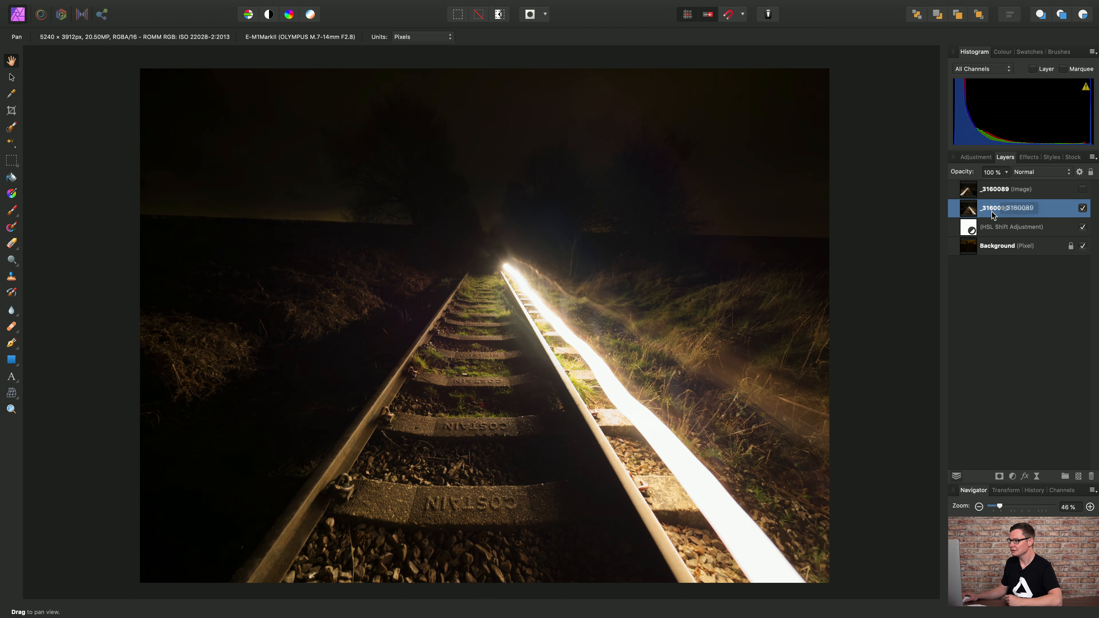
left_click(1083, 209)
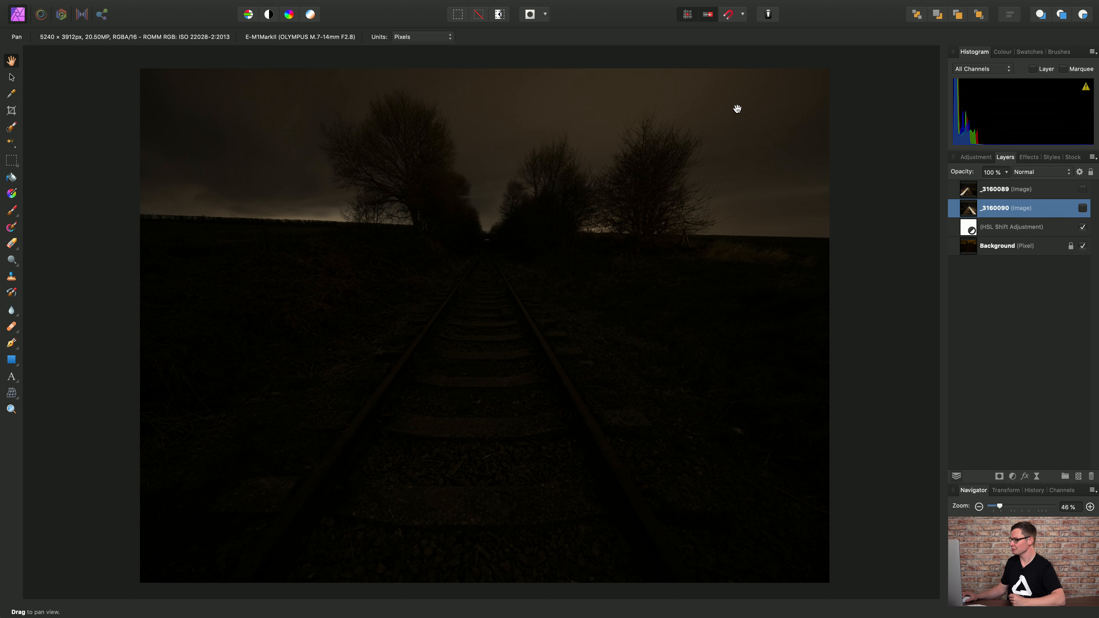
left_click(1082, 208)
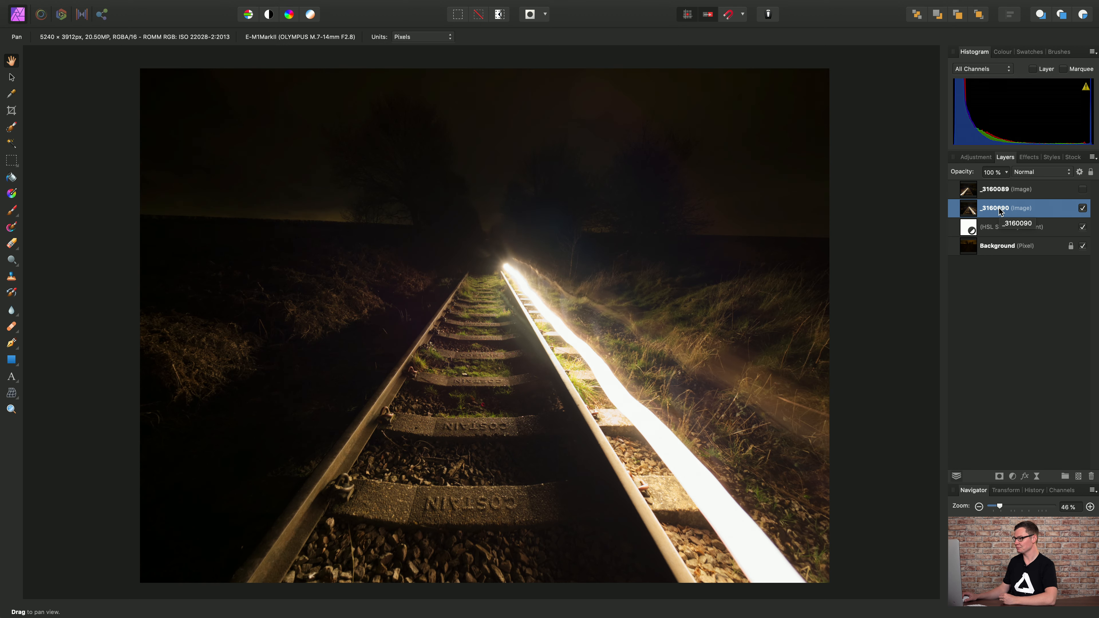
left_click(1000, 476)
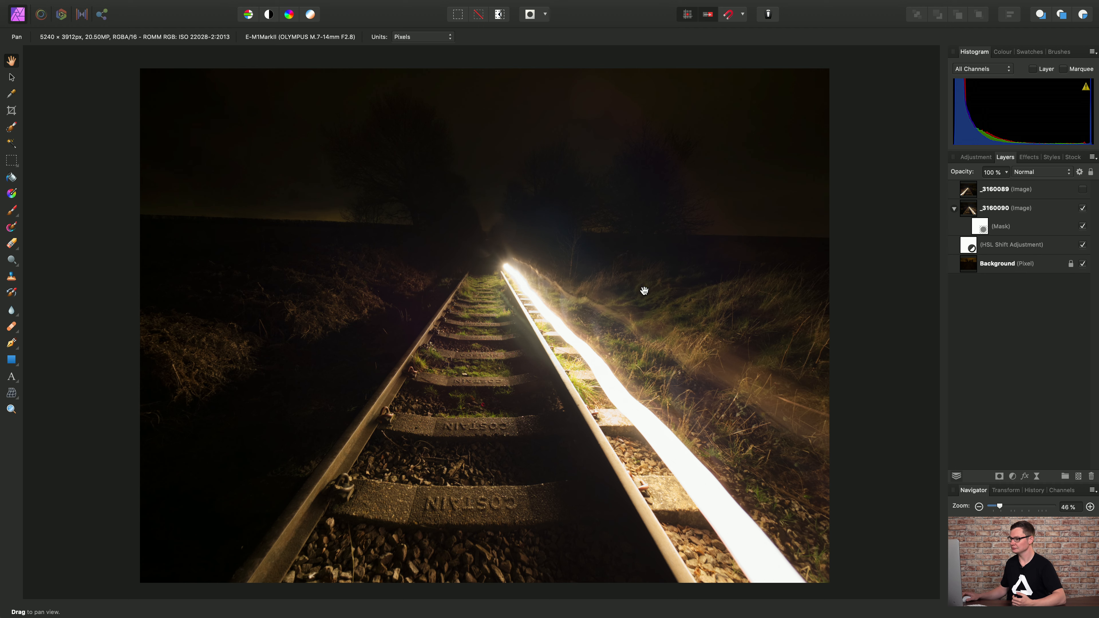
Step: Set up the Paint Brush with a width of 1177.5 px and 0% hardness
left_click(11, 212)
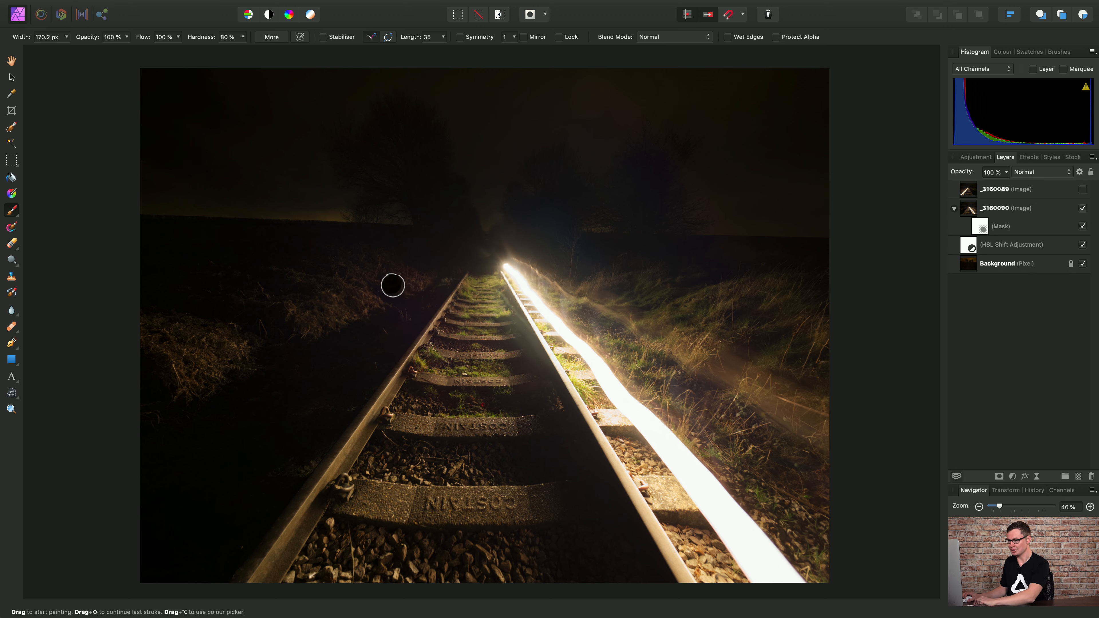
key("]")
key("]")
key("]")
key("]")
key("]")
key("]")
key("]")
key("]")
key("]")
key("]")
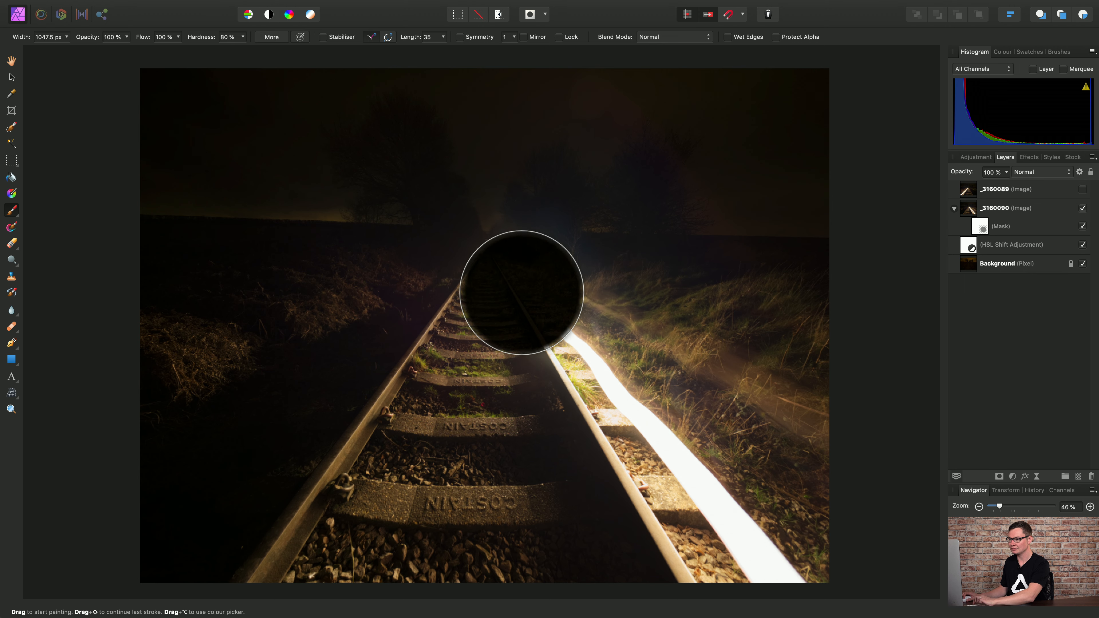
key("[")
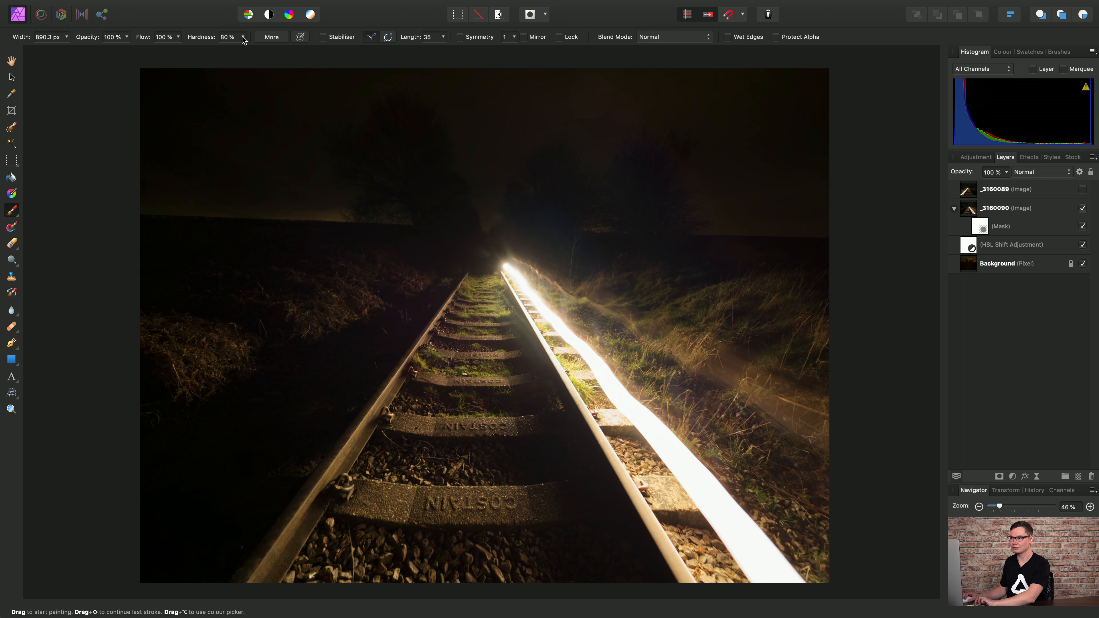
left_click_drag(242, 38, 209, 60)
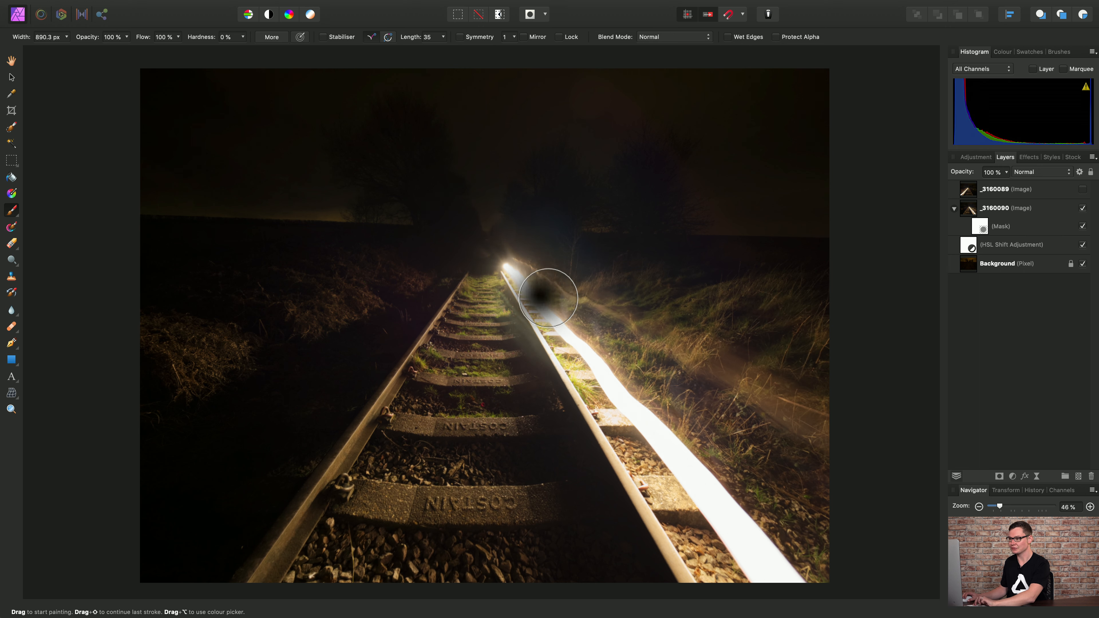
key("]")
key("]")
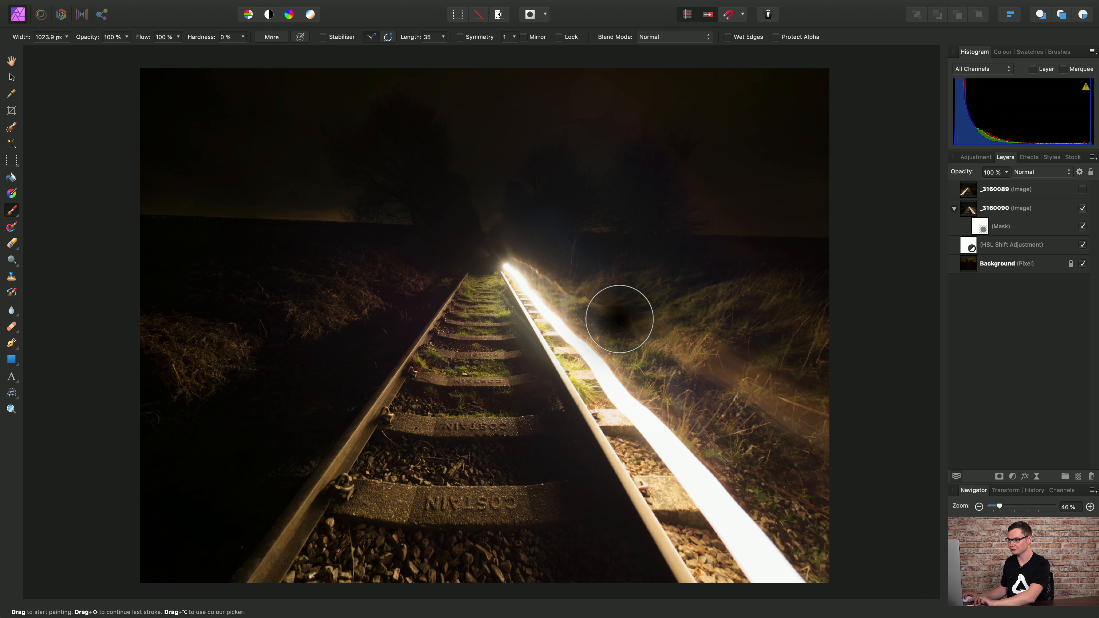
Step: Paint black on the _3160090 mask over the light trail along the right rail, undoing the test strokes
left_click_drag(609, 318, 557, 297)
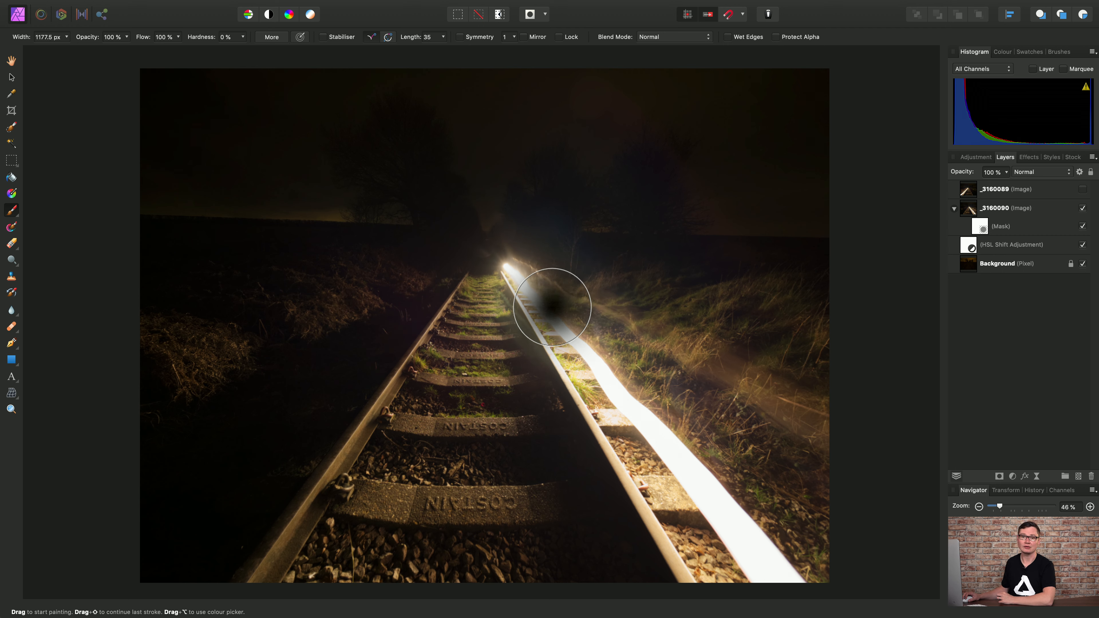
key("super+z")
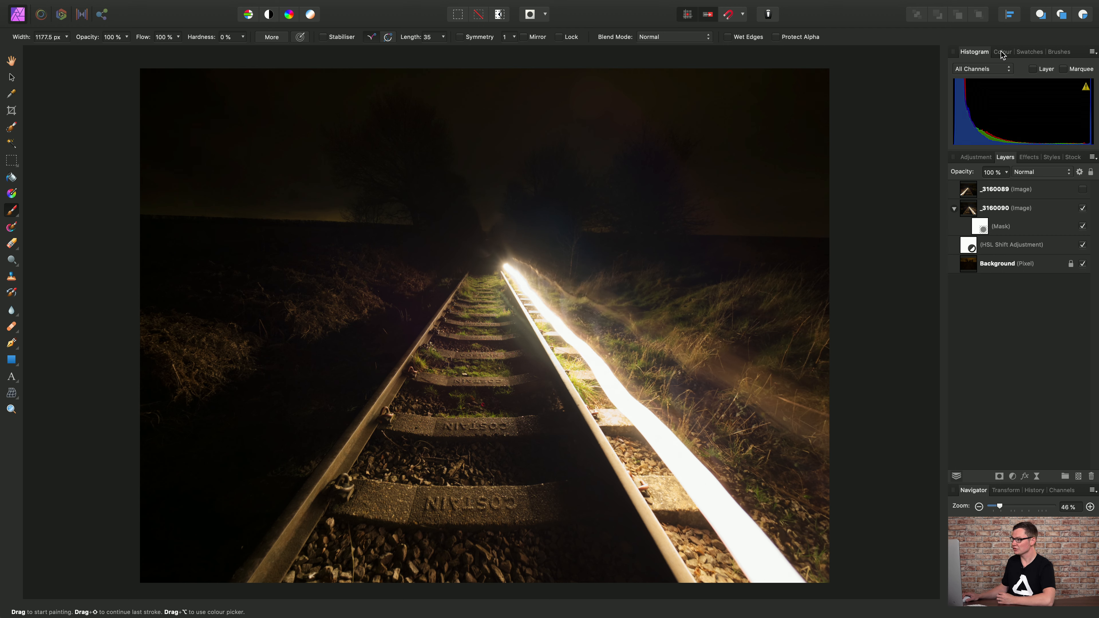
left_click(1002, 52)
left_click_drag(781, 295, 746, 304)
key("super+z")
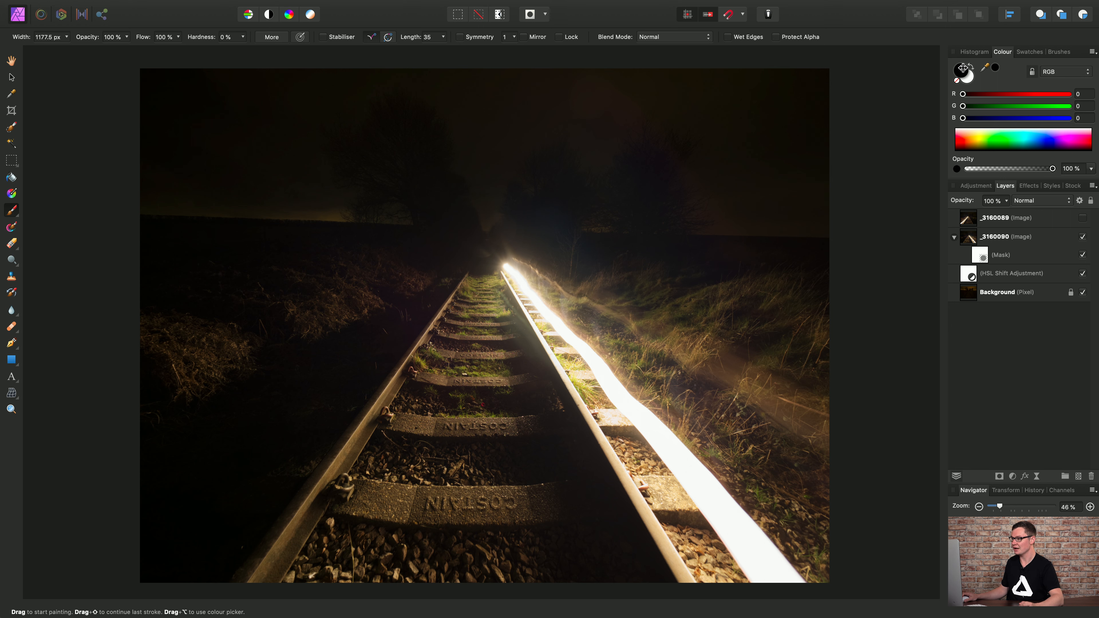
mouse_move(704, 287)
left_mouse_down()
mouse_move(582, 297)
mouse_move(513, 276)
mouse_move(573, 367)
mouse_move(543, 301)
mouse_move(709, 492)
mouse_move(766, 581)
mouse_move(829, 583)
mouse_move(633, 542)
mouse_move(617, 456)
mouse_move(595, 426)
mouse_move(574, 302)
mouse_move(558, 289)
mouse_move(712, 390)
mouse_move(798, 484)
mouse_move(833, 443)
mouse_move(763, 406)
mouse_move(746, 374)
mouse_move(663, 345)
mouse_move(648, 394)
mouse_move(691, 405)
left_mouse_up()
key("super+z")
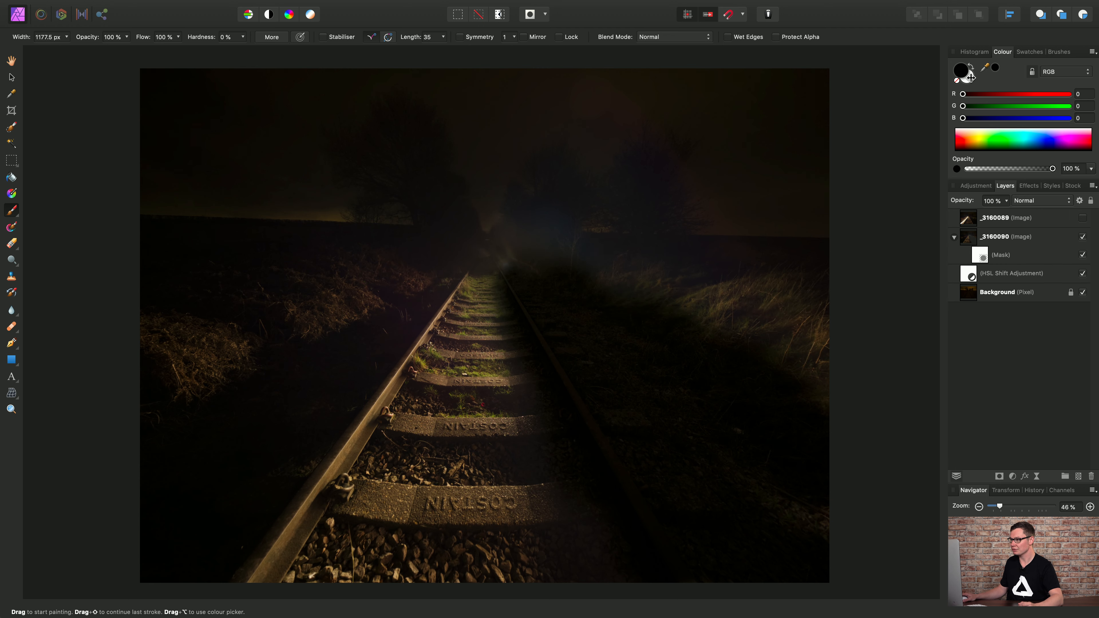
Step: Paint white on the _3160090 mask to restore the hidden light trail and right-hand grass
left_click(971, 76)
mouse_move(725, 365)
left_mouse_down()
mouse_move(797, 420)
mouse_move(784, 429)
mouse_move(798, 491)
mouse_move(758, 492)
mouse_move(774, 579)
mouse_move(606, 579)
left_mouse_up()
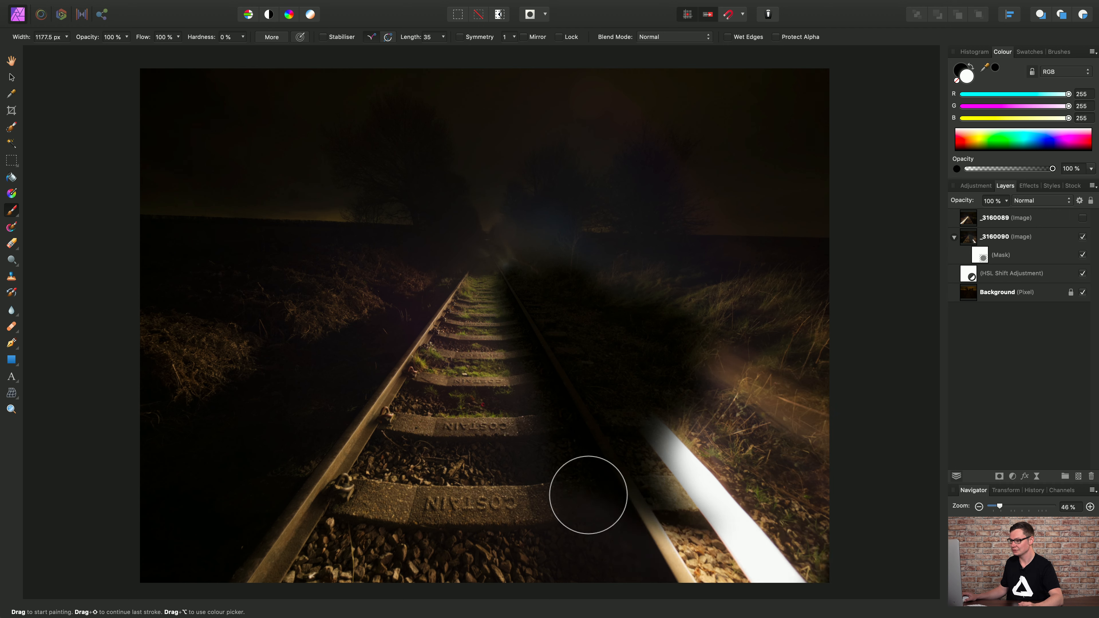
mouse_move(588, 495)
left_mouse_down()
mouse_move(529, 478)
mouse_move(615, 368)
mouse_move(659, 345)
mouse_move(708, 405)
mouse_move(674, 464)
mouse_move(707, 522)
mouse_move(723, 422)
mouse_move(637, 343)
mouse_move(548, 295)
mouse_move(563, 288)
mouse_move(523, 287)
left_mouse_up()
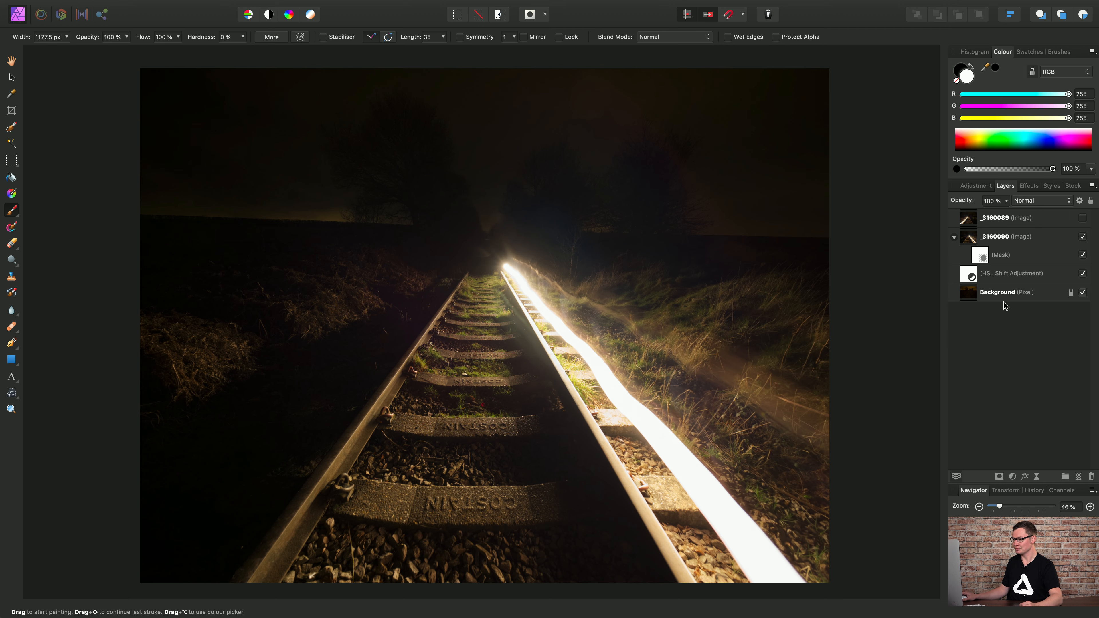
Step: Try painting black over the sky on the _3160090 mask, and undo the strokes
left_click(960, 69)
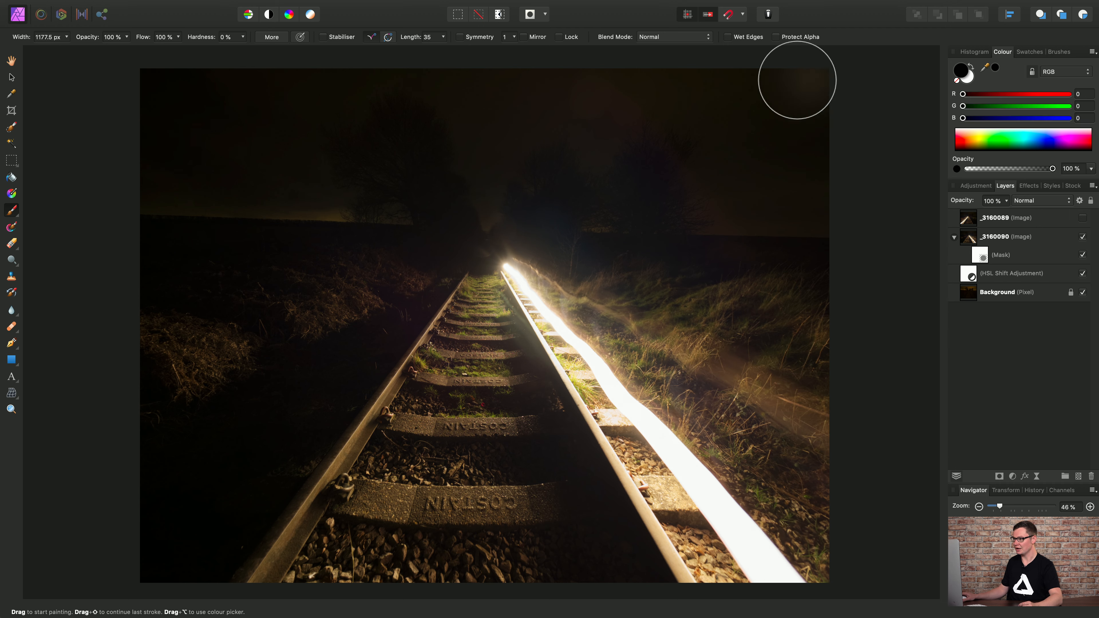
mouse_move(797, 88)
left_mouse_down()
mouse_move(161, 97)
mouse_move(139, 123)
mouse_move(289, 137)
mouse_move(837, 135)
mouse_move(839, 184)
mouse_move(601, 201)
mouse_move(825, 203)
mouse_move(547, 206)
mouse_move(277, 206)
mouse_move(155, 190)
mouse_move(533, 92)
left_mouse_up()
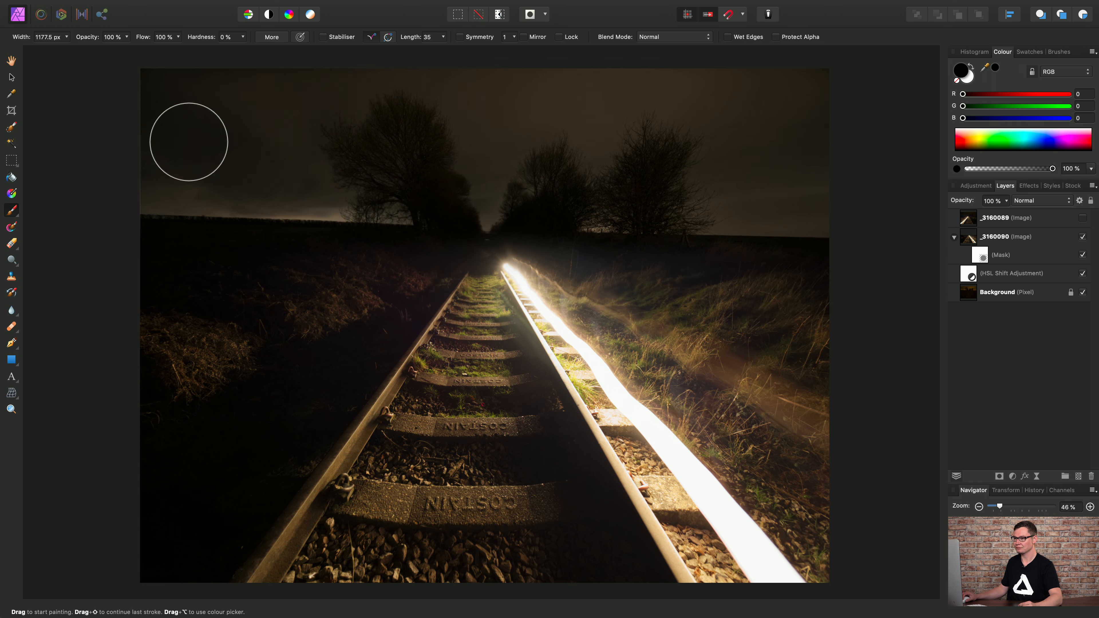
mouse_move(109, 4)
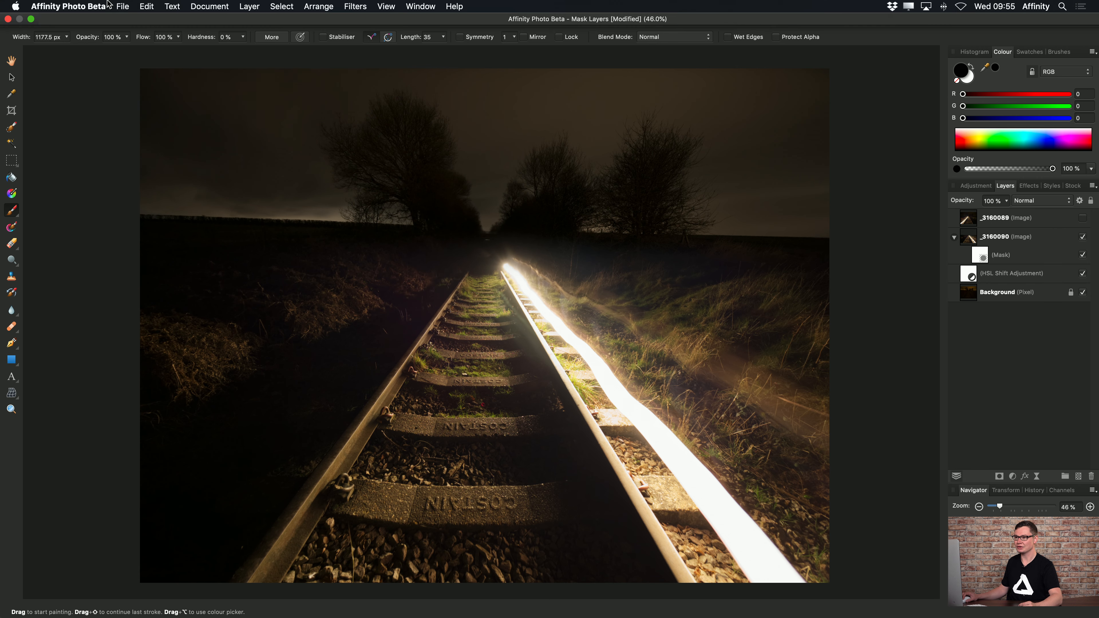
left_click(147, 6)
left_click(154, 20)
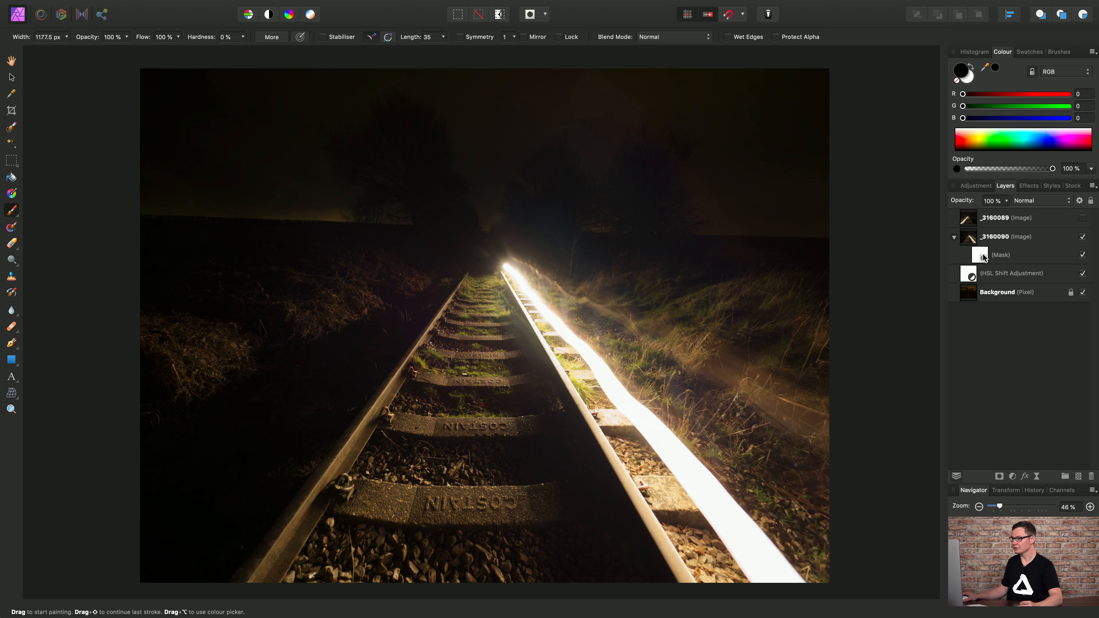
Step: Select the mask of the _3160090 layer and invert it
left_click(992, 260)
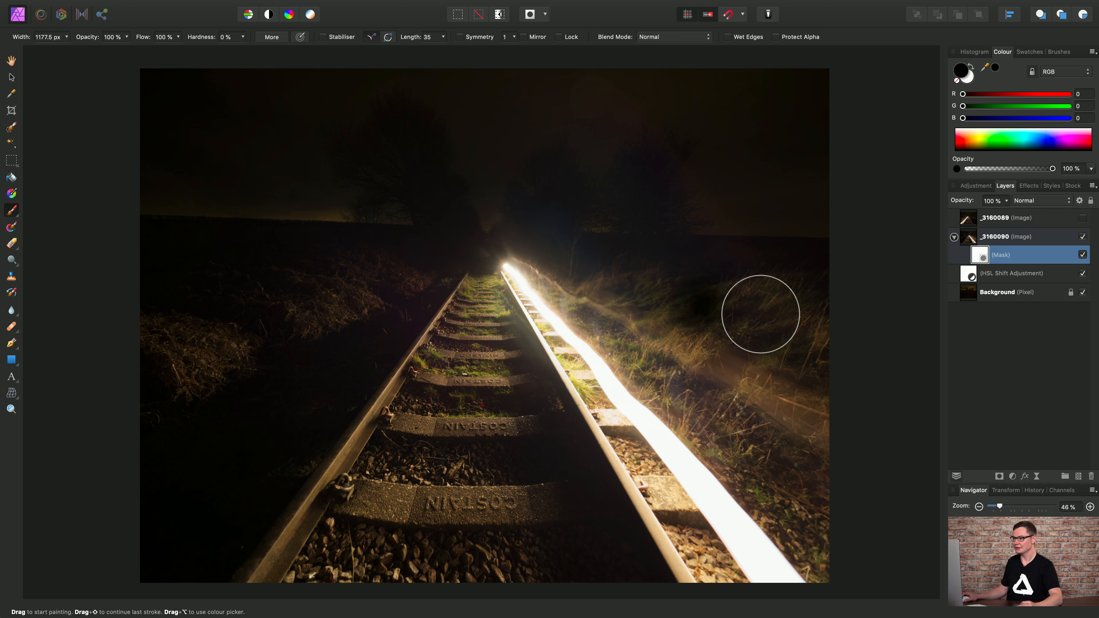
left_click(679, 324)
key("super+z")
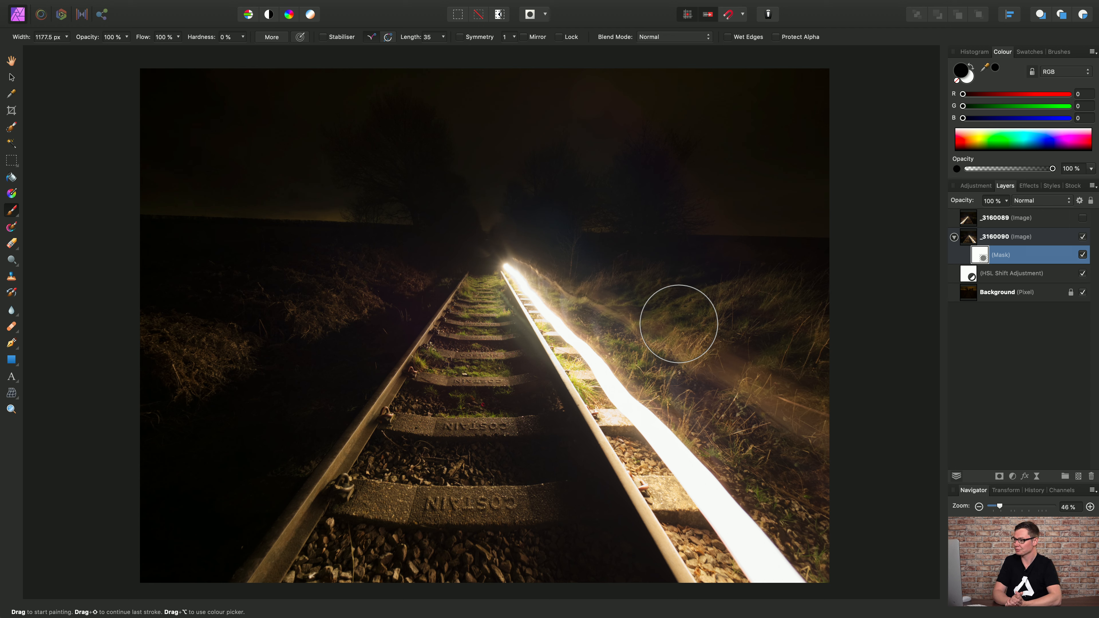
mouse_move(353, 11)
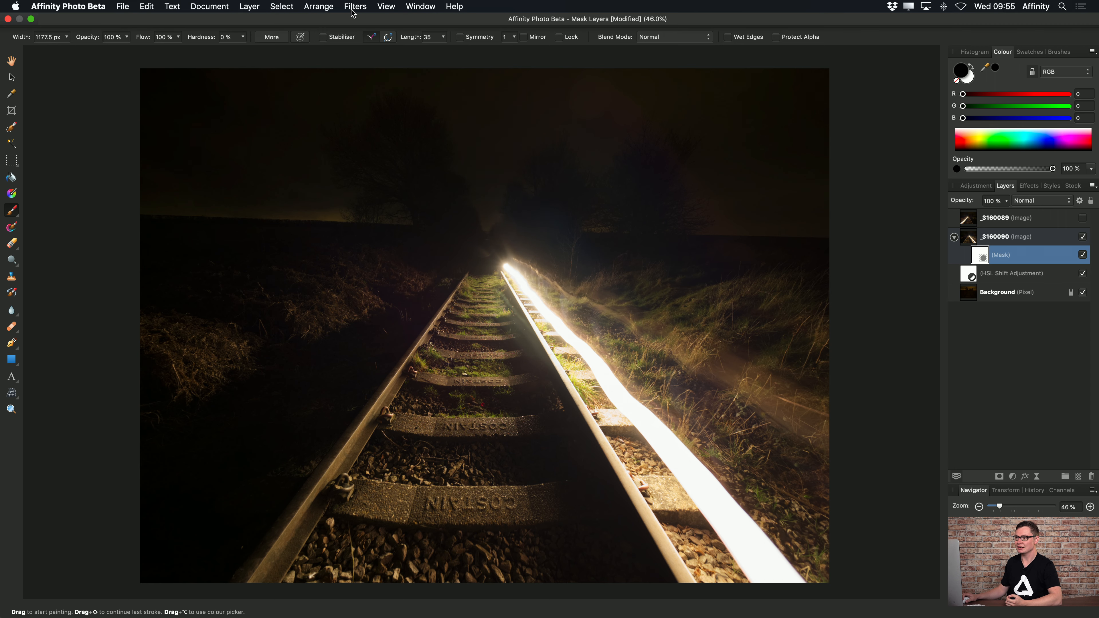
left_click(249, 8)
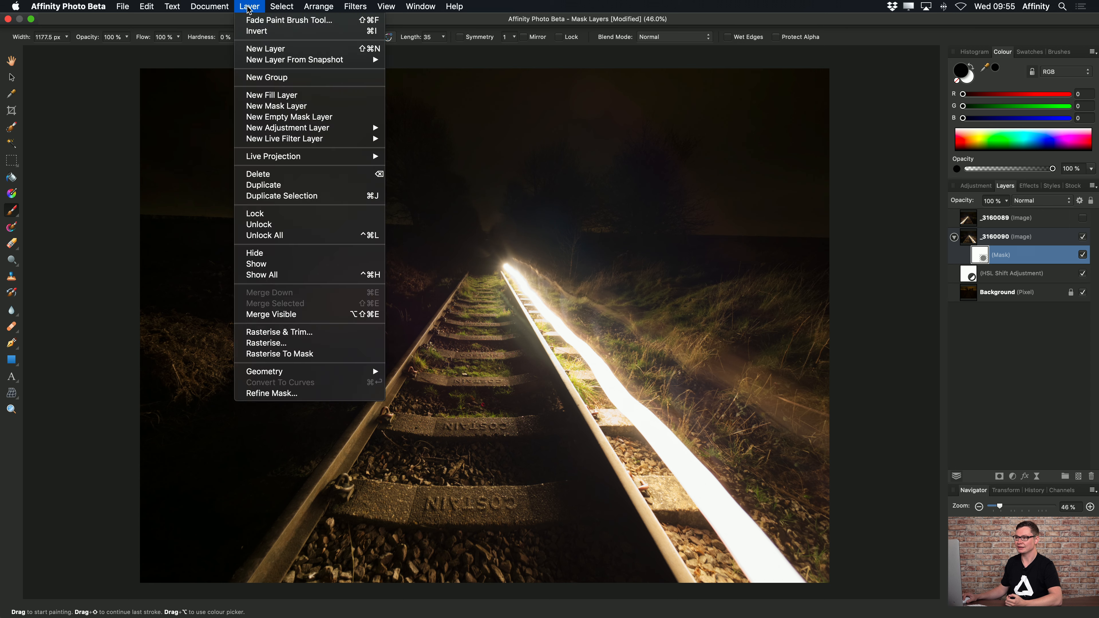
left_click(277, 33)
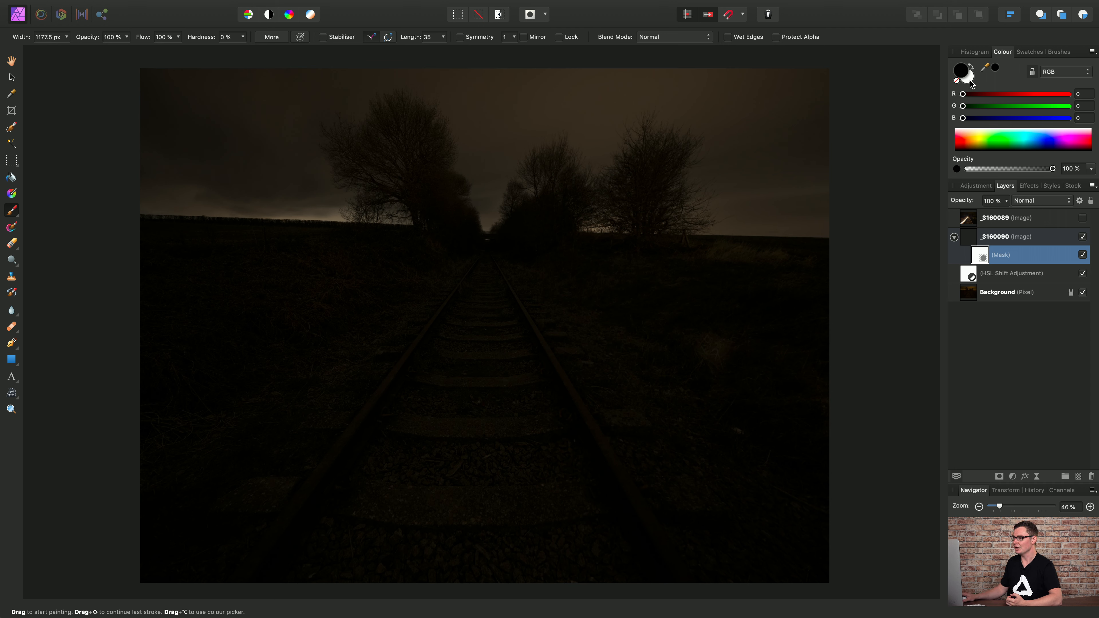
Step: Paint white on the inverted mask over the right light trail, its grass verge and the sleepers between the rails
left_click(973, 82)
mouse_move(757, 303)
left_mouse_down()
mouse_move(825, 295)
mouse_move(529, 281)
mouse_move(594, 364)
mouse_move(700, 354)
mouse_move(728, 372)
mouse_move(869, 380)
mouse_move(842, 381)
mouse_move(867, 448)
mouse_move(839, 515)
mouse_move(713, 553)
mouse_move(643, 468)
mouse_move(620, 409)
mouse_move(721, 445)
mouse_move(787, 535)
mouse_move(793, 571)
mouse_move(644, 516)
mouse_move(495, 289)
mouse_move(509, 519)
mouse_move(544, 363)
left_mouse_up()
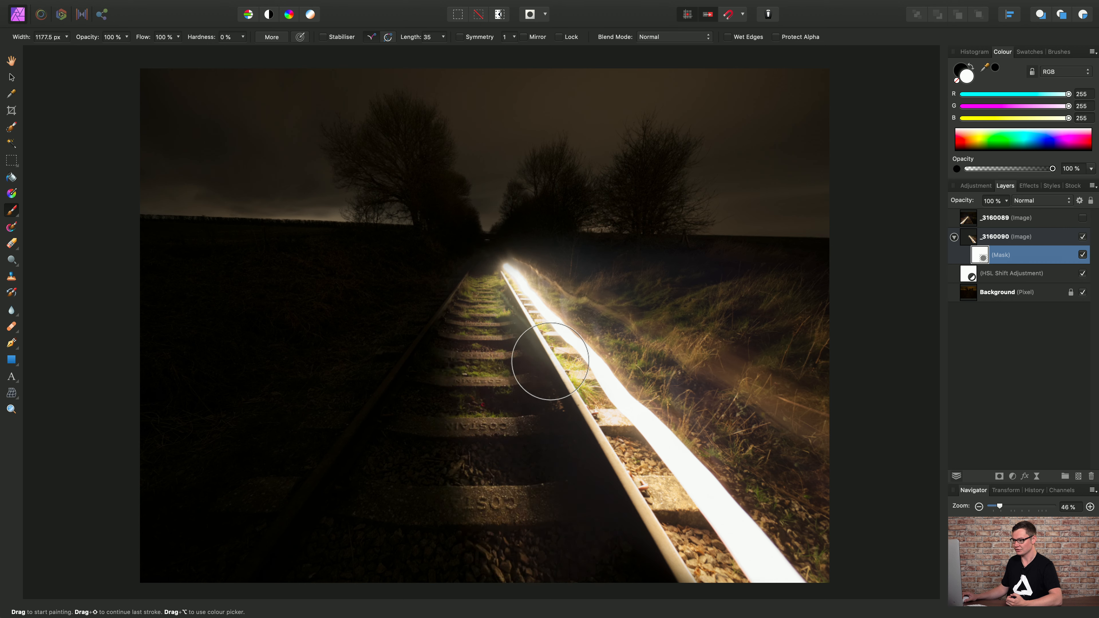
mouse_move(523, 557)
left_mouse_down()
mouse_move(410, 462)
mouse_move(491, 308)
mouse_move(371, 539)
left_mouse_up()
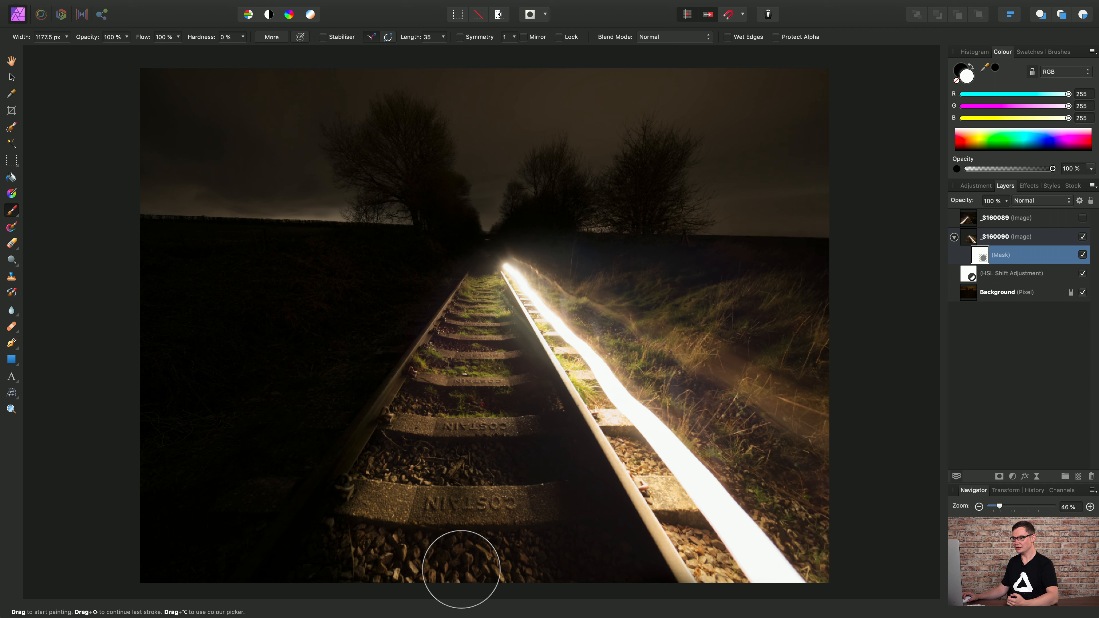
left_click_drag(386, 559, 431, 452)
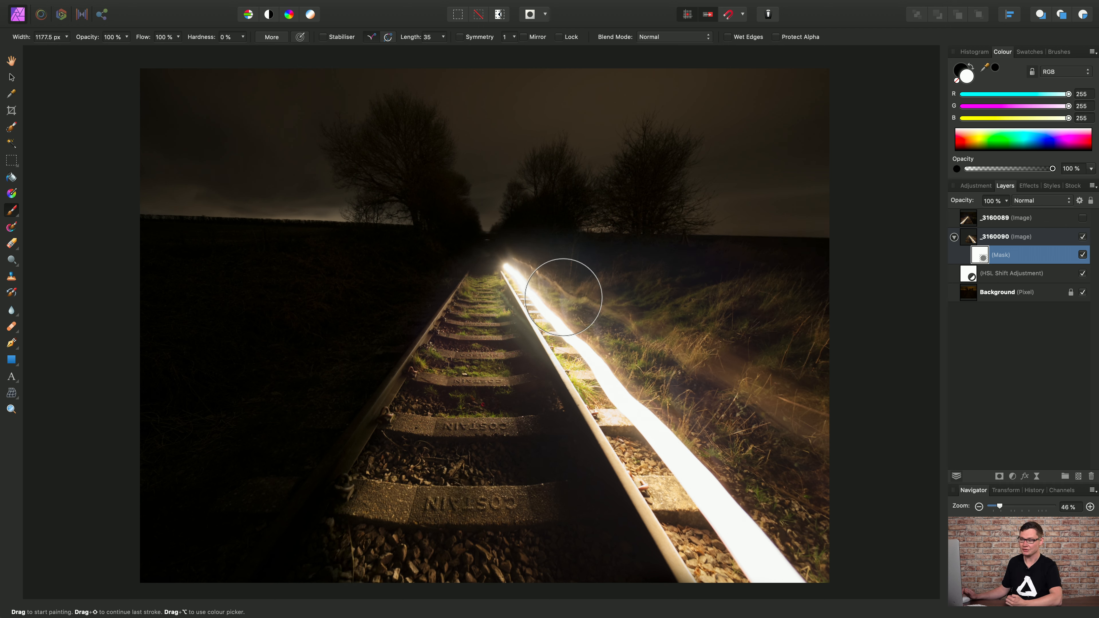
Step: Make the _3160089 layer visible and add an empty black mask to it
left_click(1030, 218)
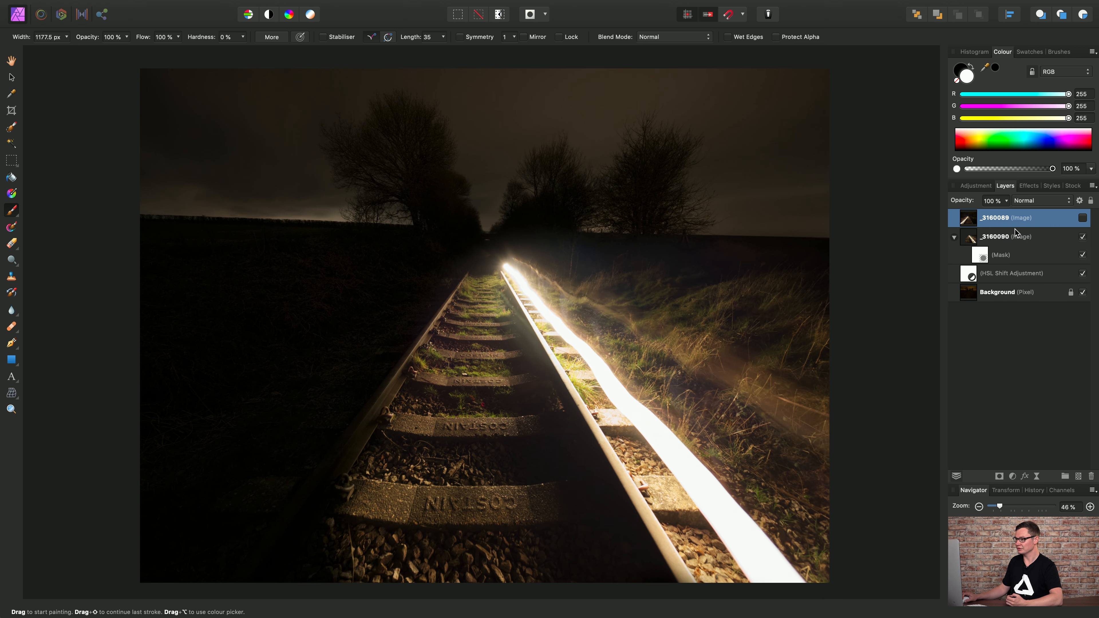
left_click(1083, 218)
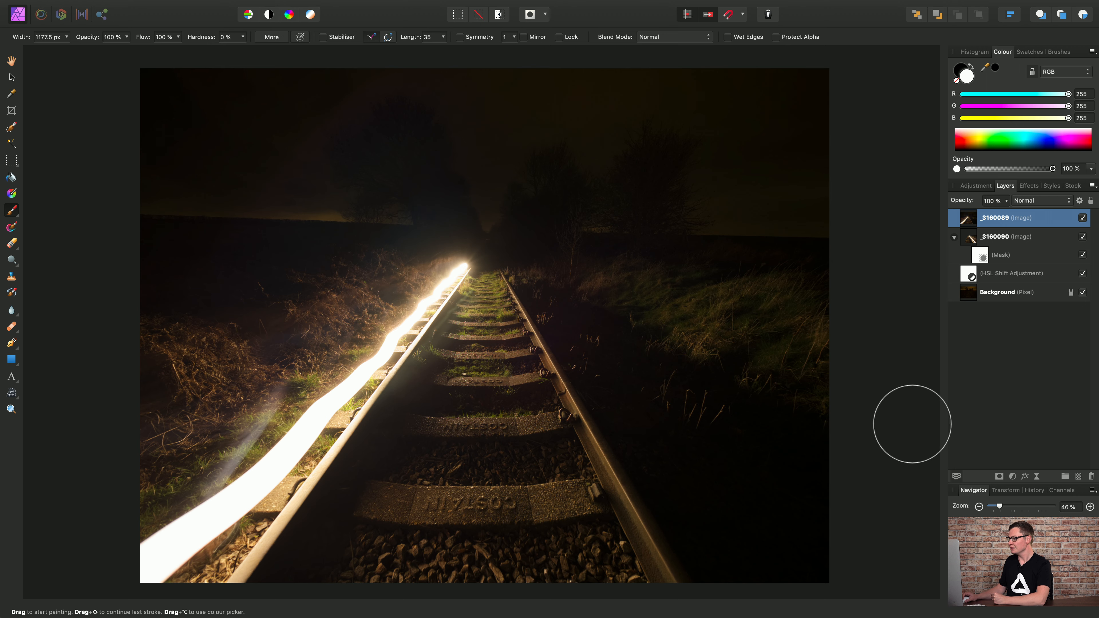
left_click(1000, 476, "alt")
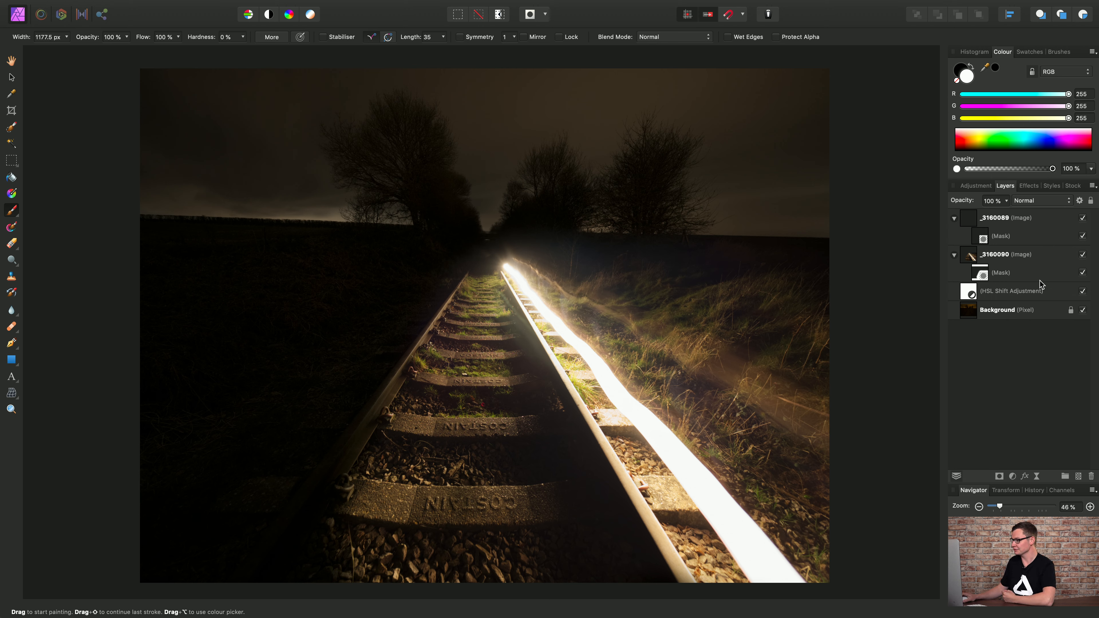
Step: Paint white on the _3160089 mask over the left light trail and surrounding ground, and display the mask on its own
left_click(1004, 241)
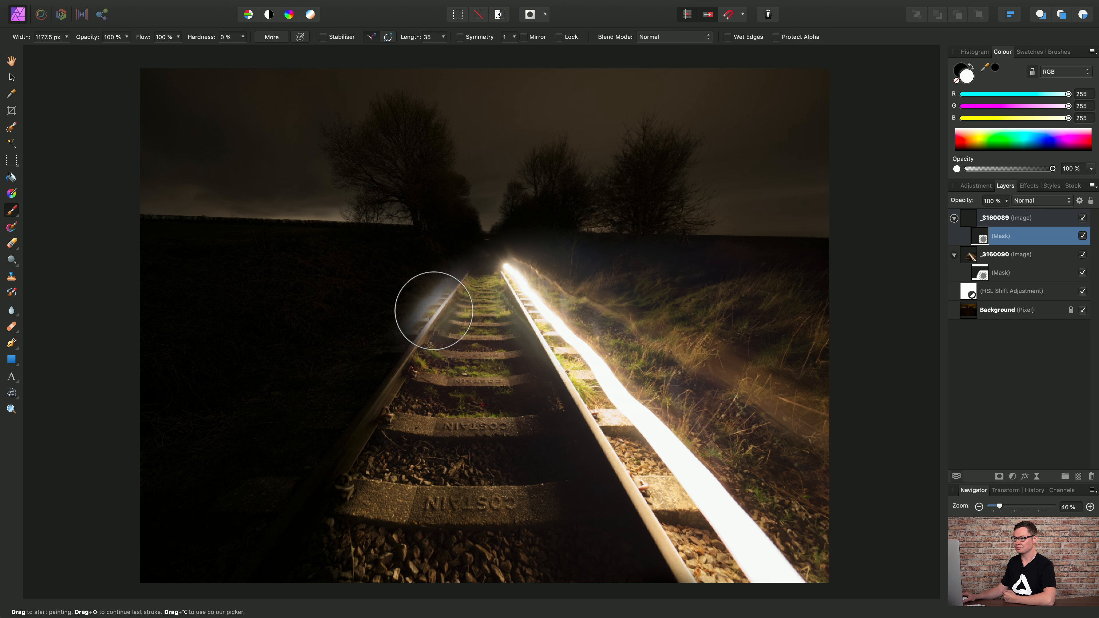
mouse_move(433, 277)
left_mouse_down()
mouse_move(293, 402)
mouse_move(351, 365)
mouse_move(405, 305)
mouse_move(319, 478)
mouse_move(307, 526)
mouse_move(198, 539)
mouse_move(220, 429)
mouse_move(204, 446)
mouse_move(318, 302)
mouse_move(398, 264)
mouse_move(124, 261)
mouse_move(317, 294)
mouse_move(332, 316)
mouse_move(217, 372)
mouse_move(157, 353)
mouse_move(166, 333)
mouse_move(151, 471)
mouse_move(191, 525)
mouse_move(242, 286)
mouse_move(219, 274)
mouse_move(297, 306)
mouse_move(423, 312)
mouse_move(466, 300)
mouse_move(433, 428)
mouse_move(329, 601)
mouse_move(468, 511)
mouse_move(488, 362)
mouse_move(473, 307)
mouse_move(559, 552)
mouse_move(378, 561)
mouse_move(425, 314)
mouse_move(447, 274)
left_mouse_up()
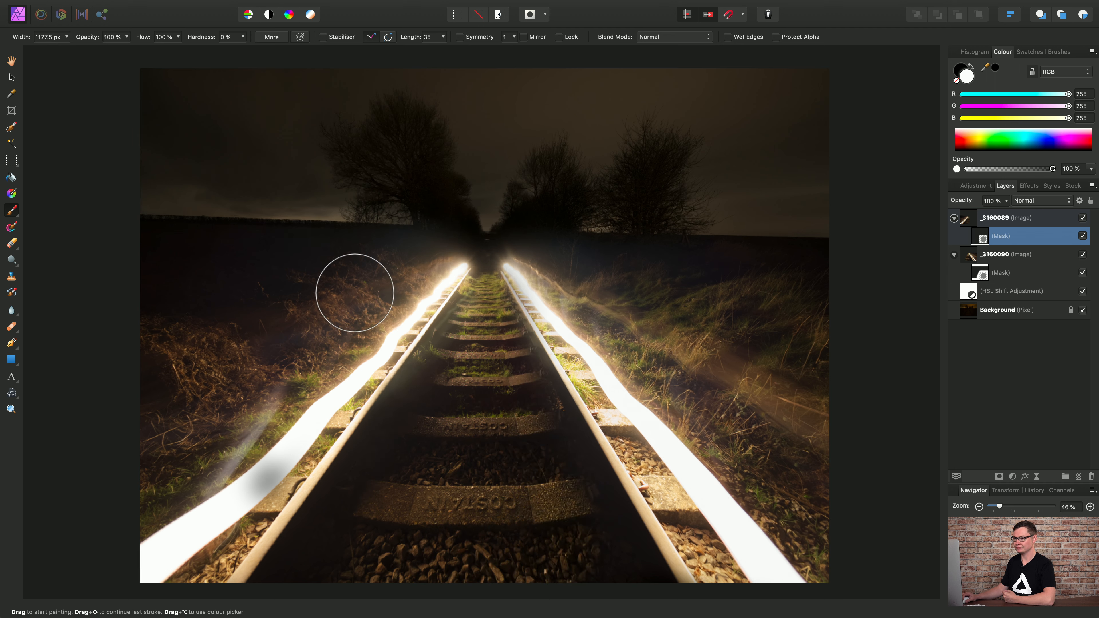
mouse_move(133, 544)
left_mouse_down()
mouse_move(276, 455)
mouse_move(287, 483)
left_mouse_up()
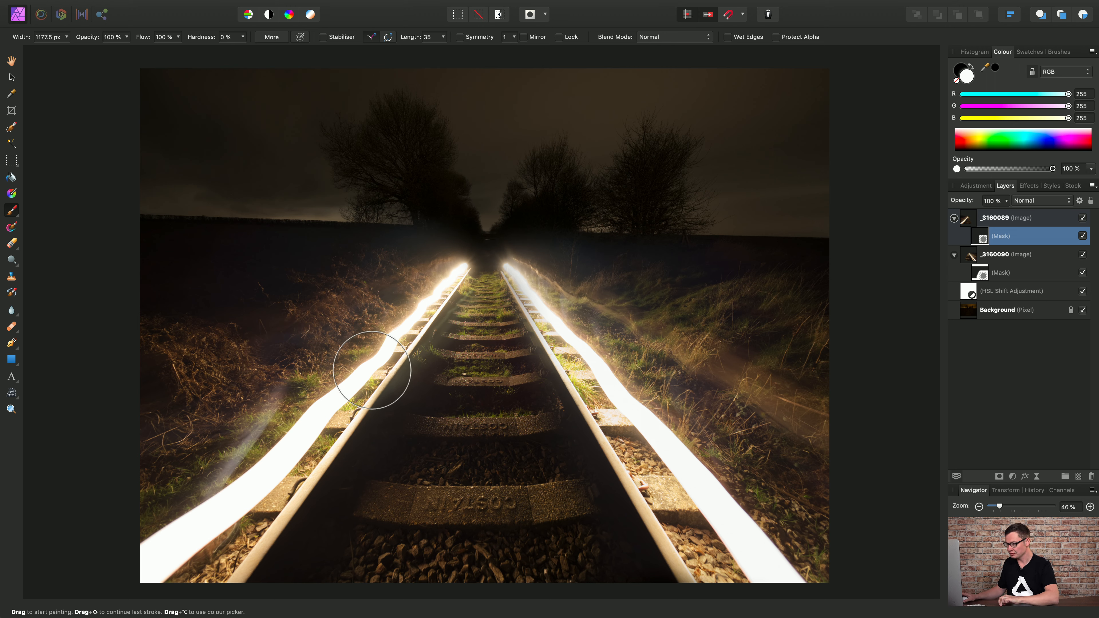
left_click(982, 239, "alt")
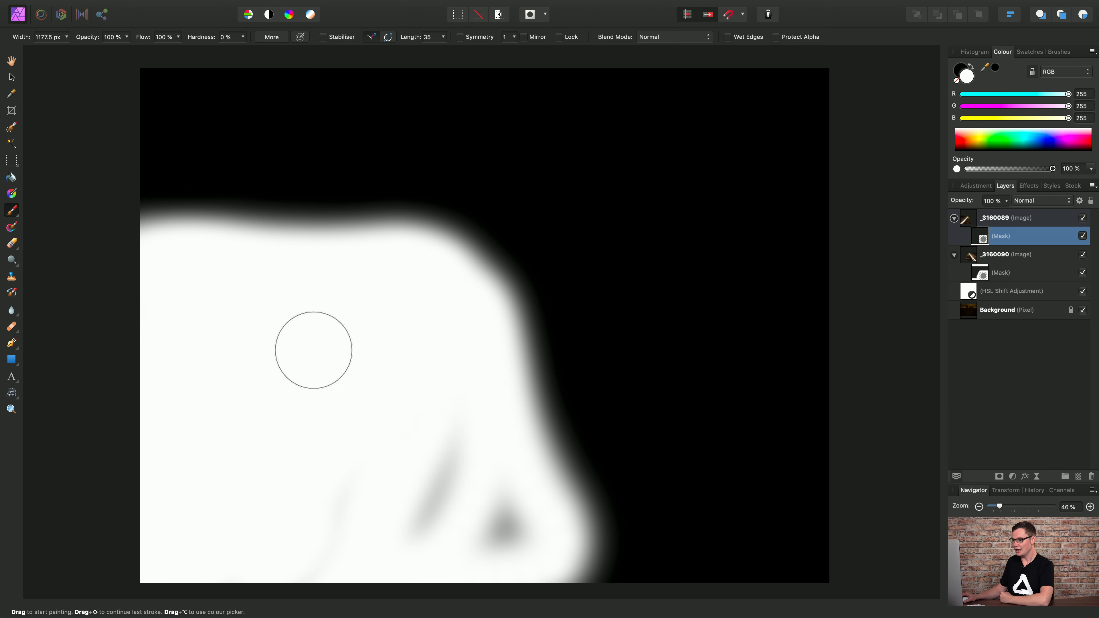
Step: Paint white over the grey patches left in the lower part of the isolated _3160089 mask to make its revealed area solid
left_click_drag(336, 523, 427, 471)
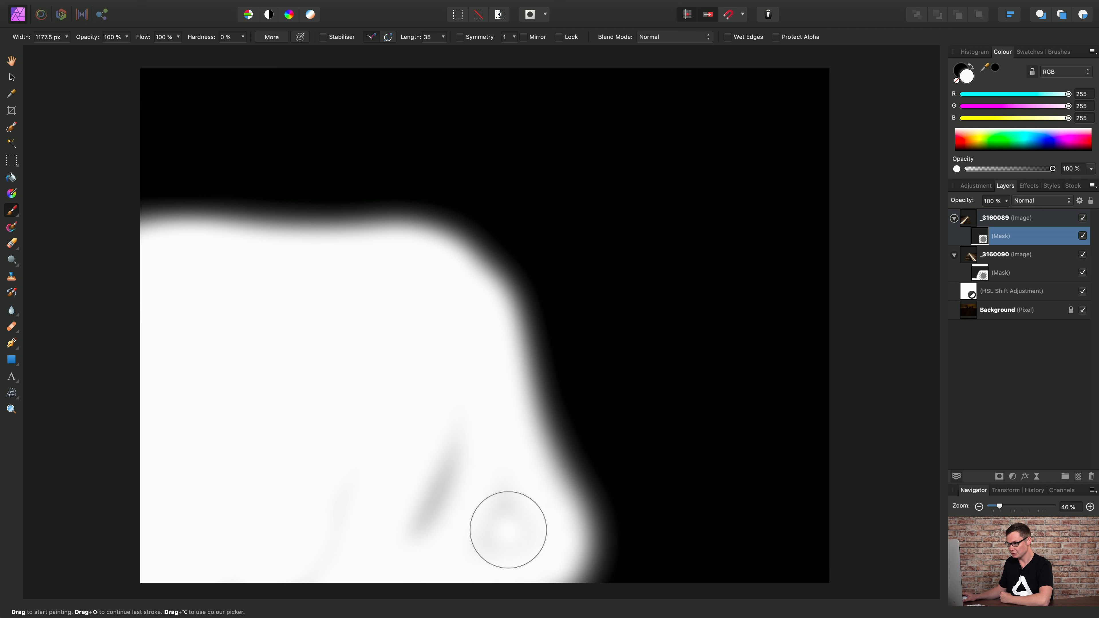
mouse_move(485, 562)
left_mouse_down()
mouse_move(417, 514)
mouse_move(479, 422)
mouse_move(316, 546)
mouse_move(454, 537)
left_mouse_up()
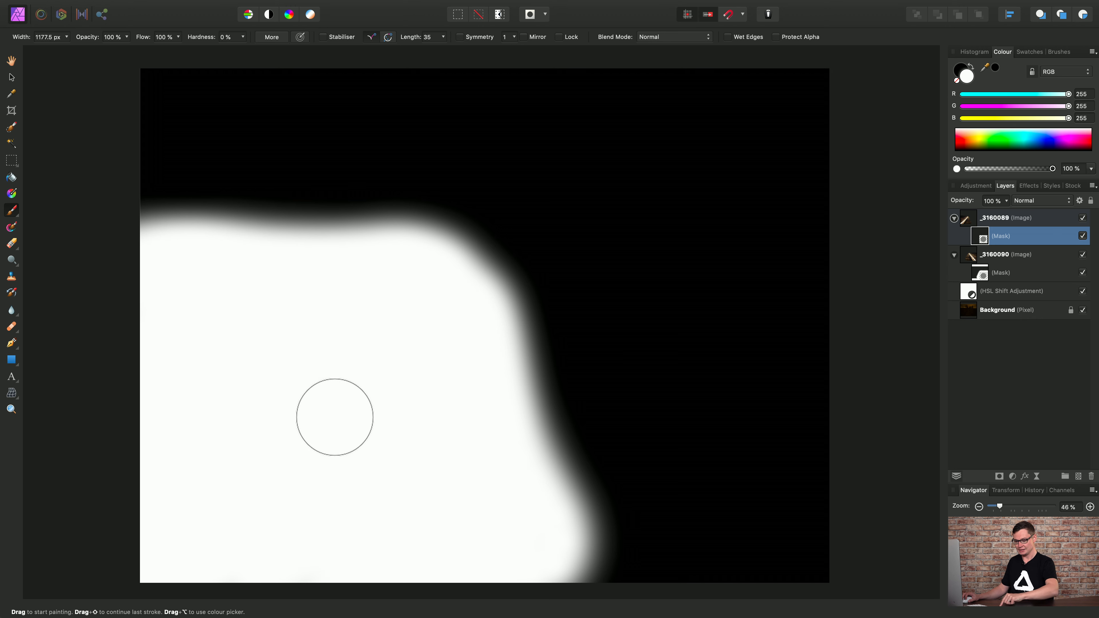
Step: Isolate the _3160090 mask, paint its lower grey patches white, and return to the full composite with the _3160089 layer selected and the View tool active
left_click(982, 273, "alt")
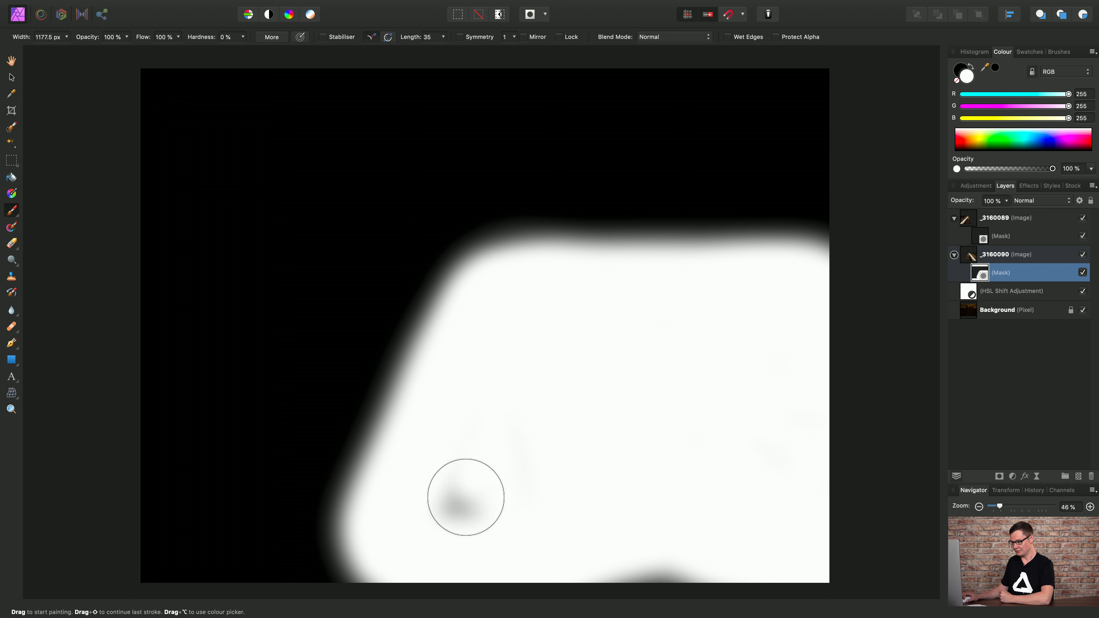
left_click_drag(466, 501, 471, 497)
left_click_drag(581, 559, 682, 570)
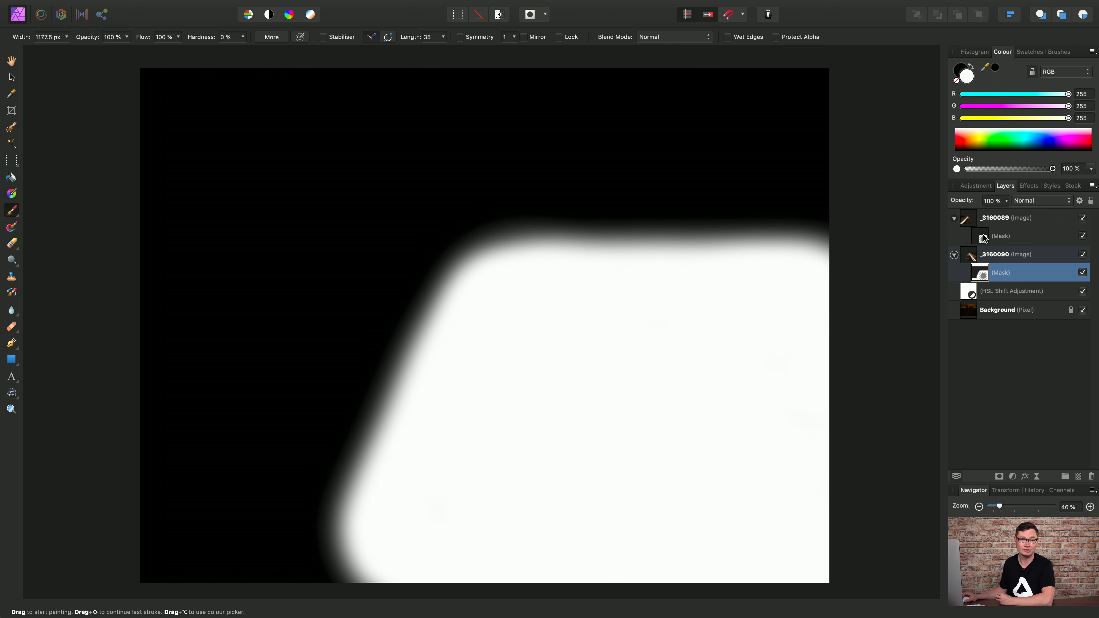
left_click(1039, 219)
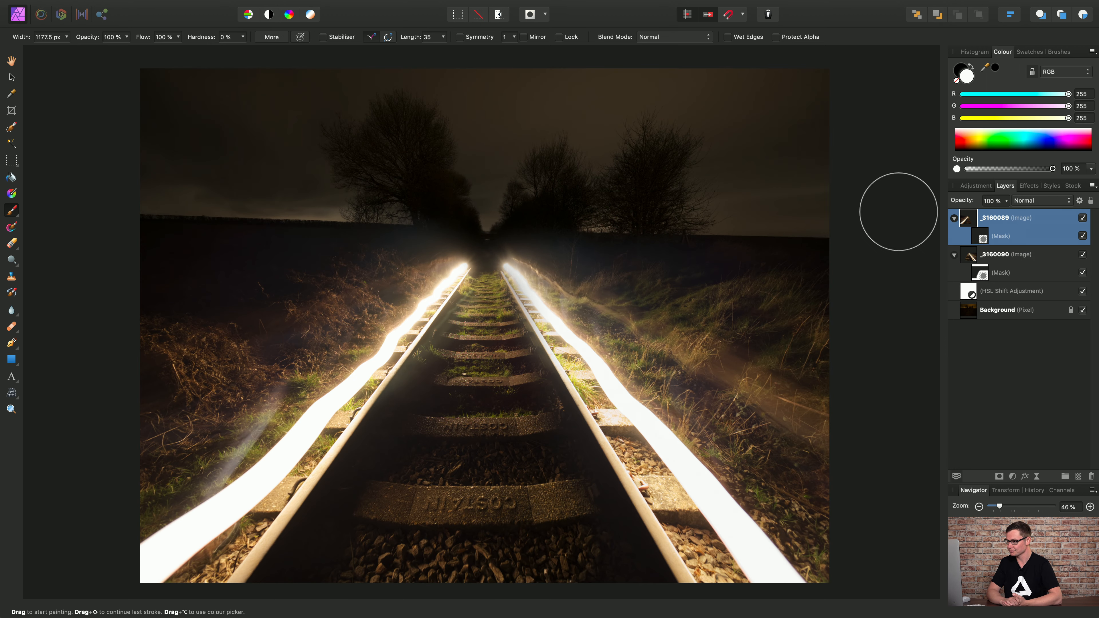
key("h")
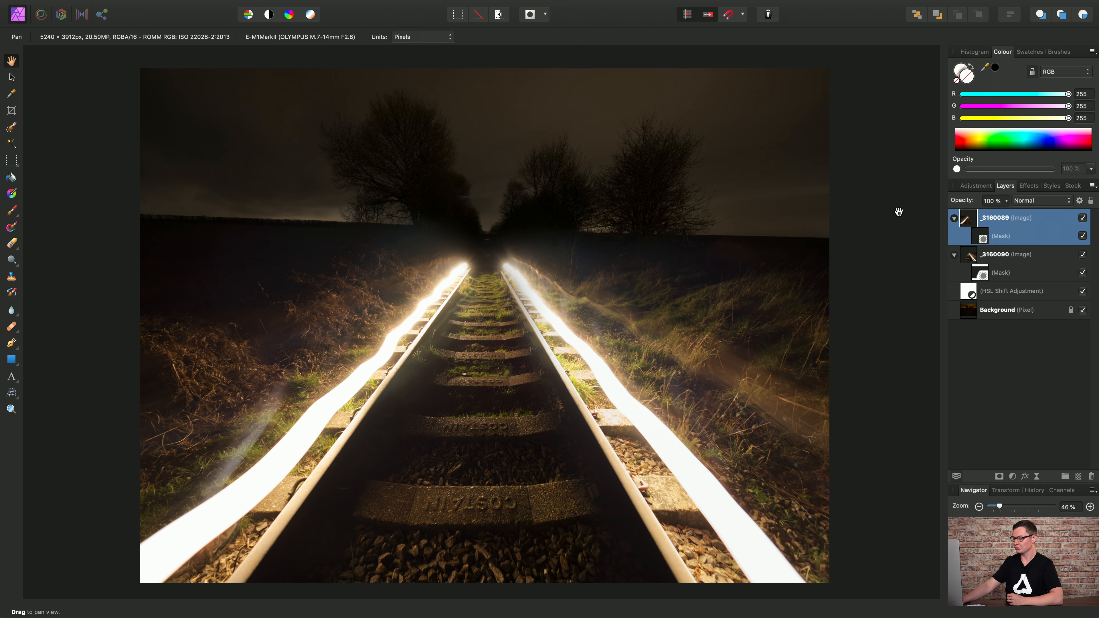